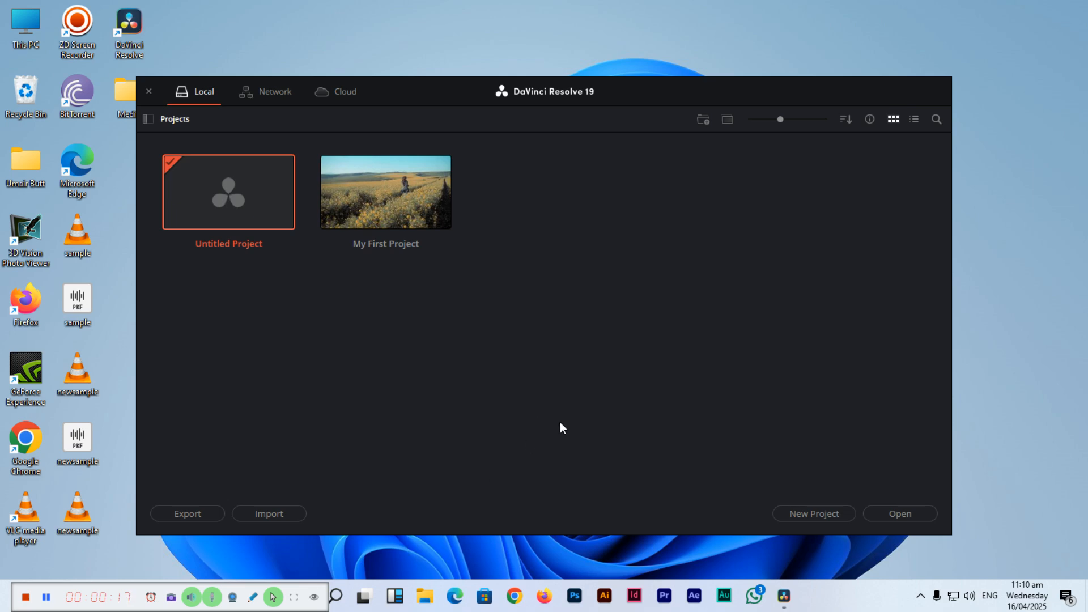
Open My First Project and look through the contents of its Media and My Videos bins
double_click(393, 180)
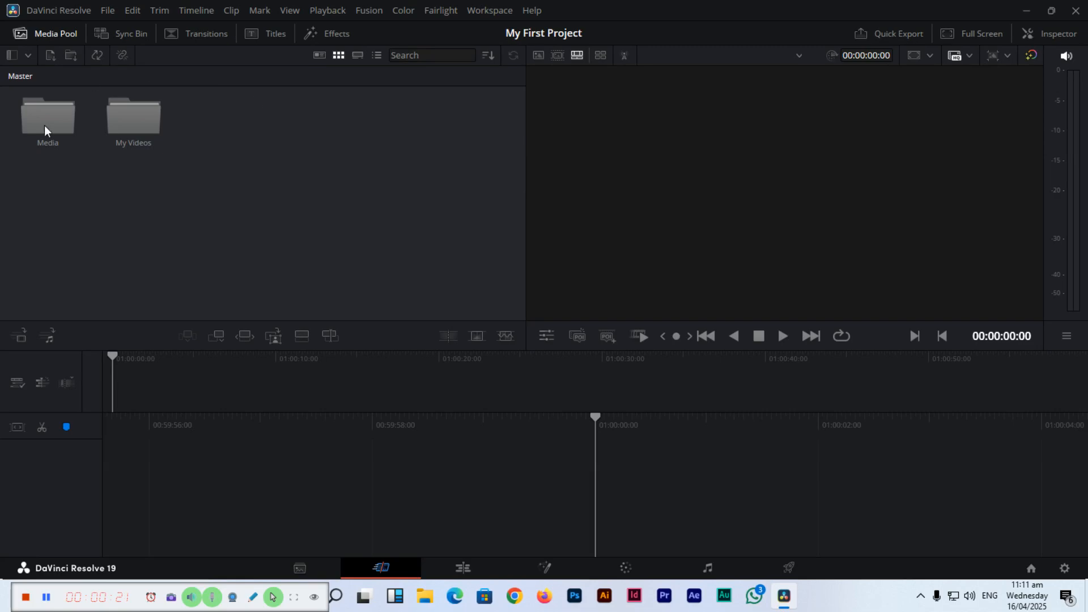
double_click(50, 127)
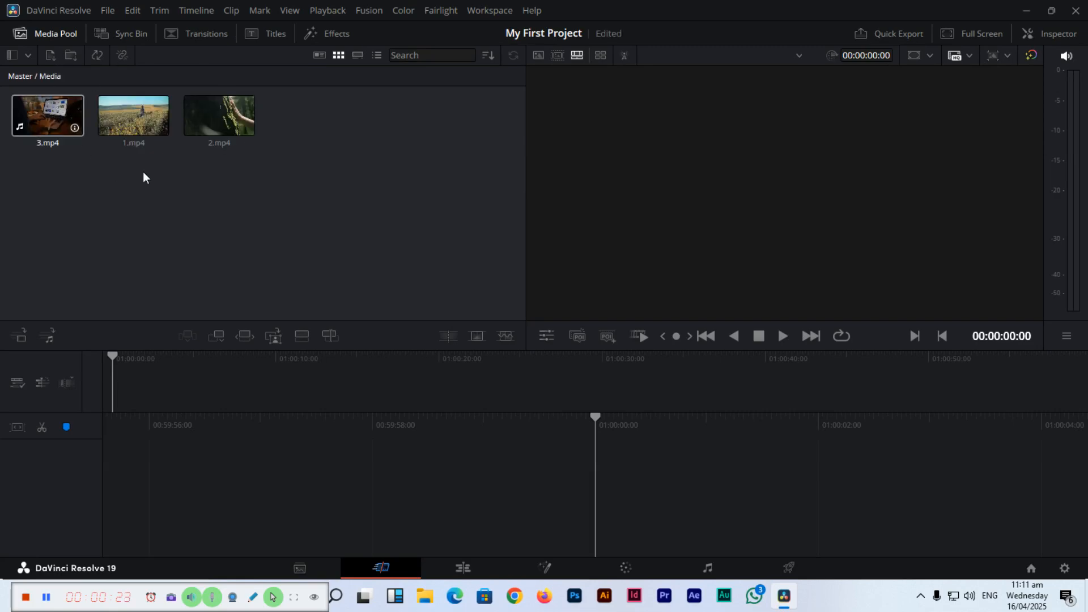
left_click(25, 76)
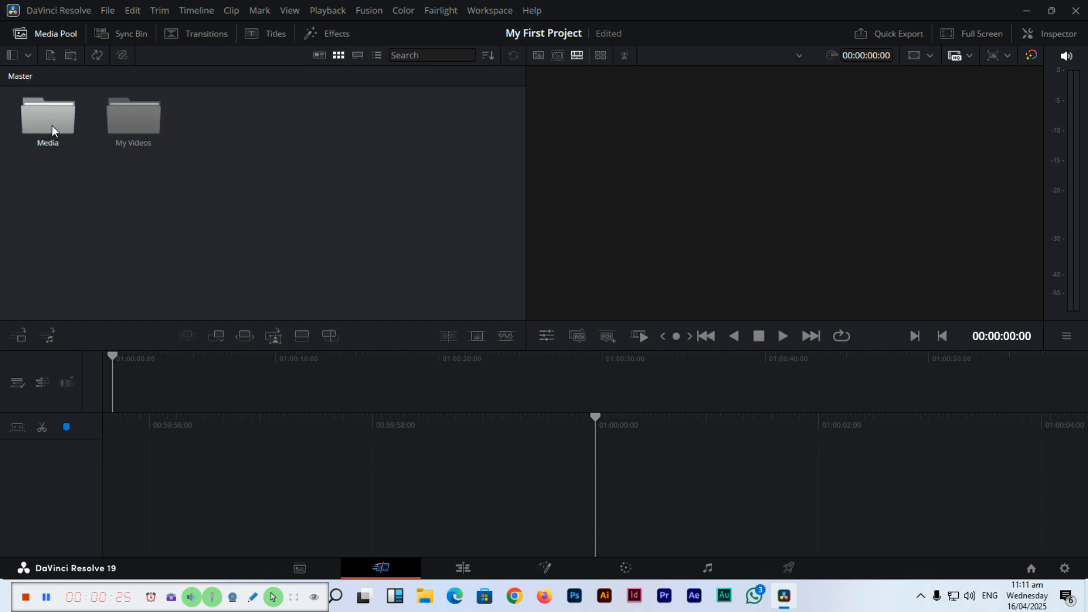
double_click(145, 110)
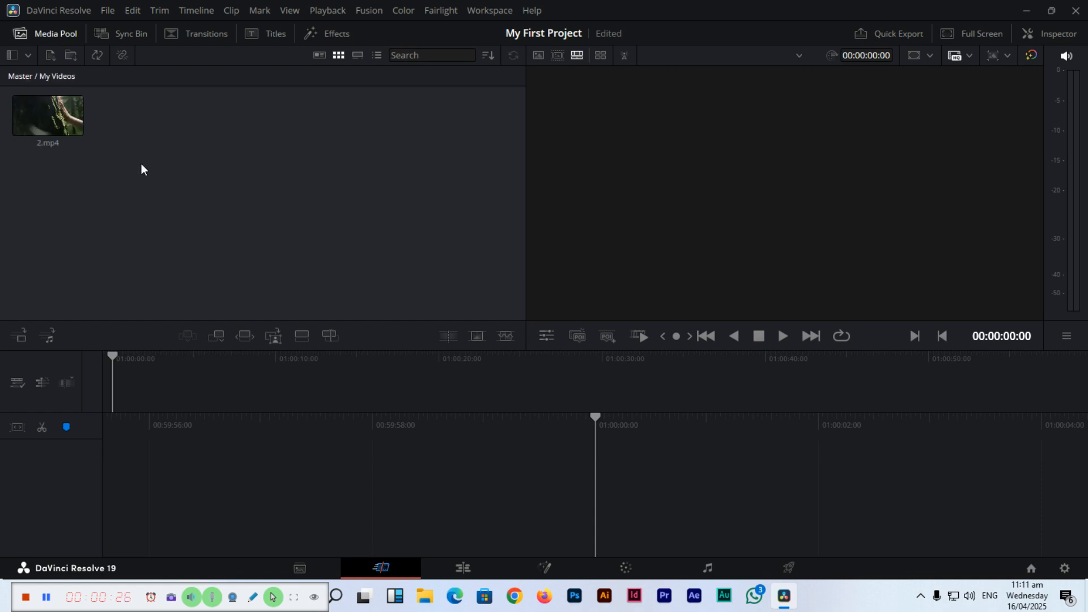
left_click(21, 78)
double_click(138, 128)
Preview 2.mp4 from the Media bin in the source clip viewer and rewind its playhead to near the start
left_click(539, 55)
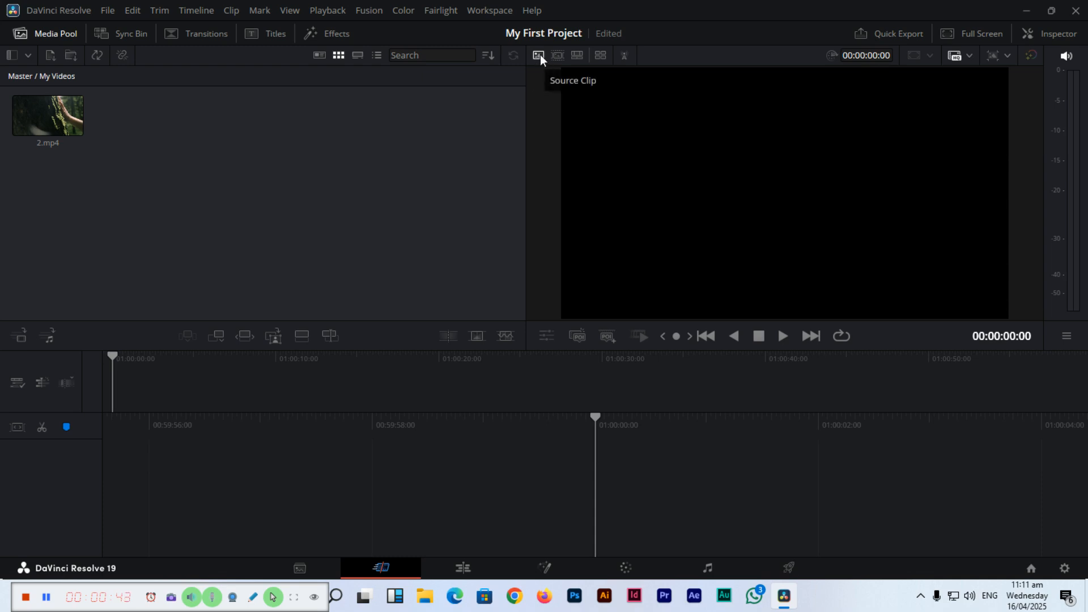
left_click(20, 76)
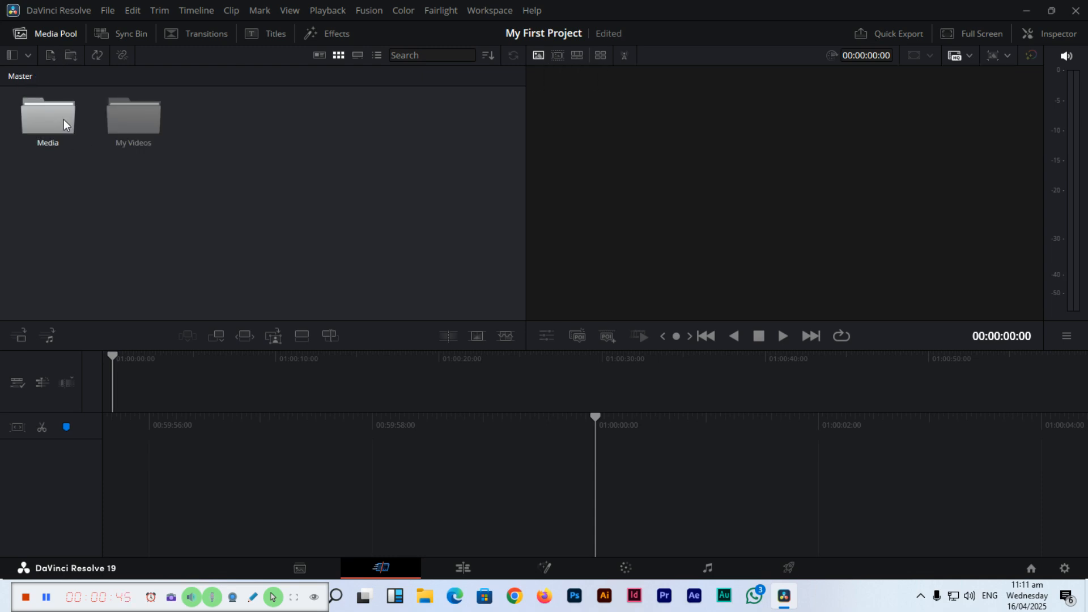
double_click(64, 125)
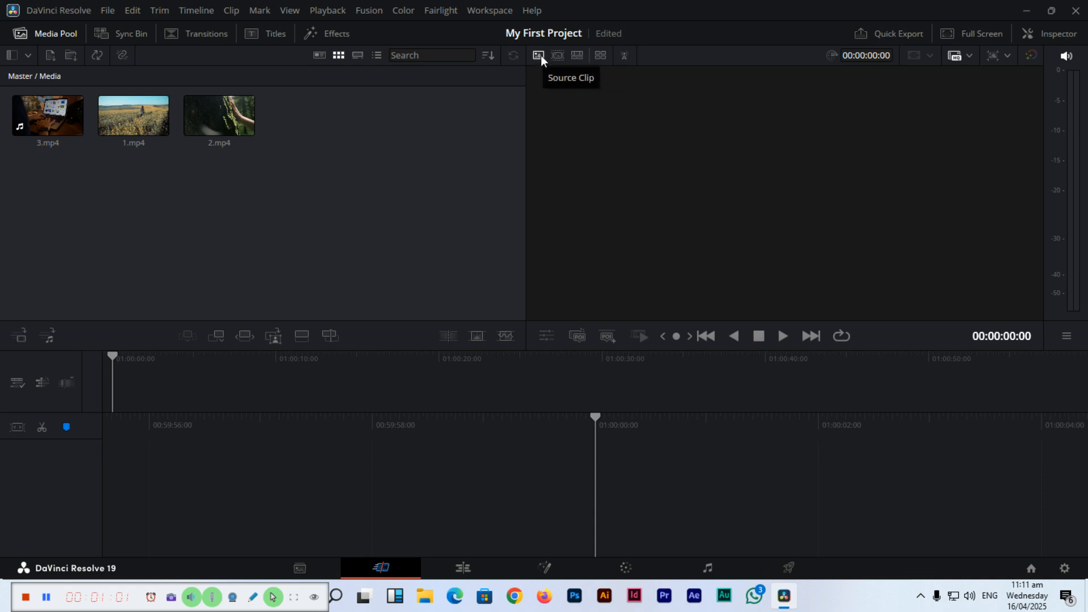
left_click(226, 106)
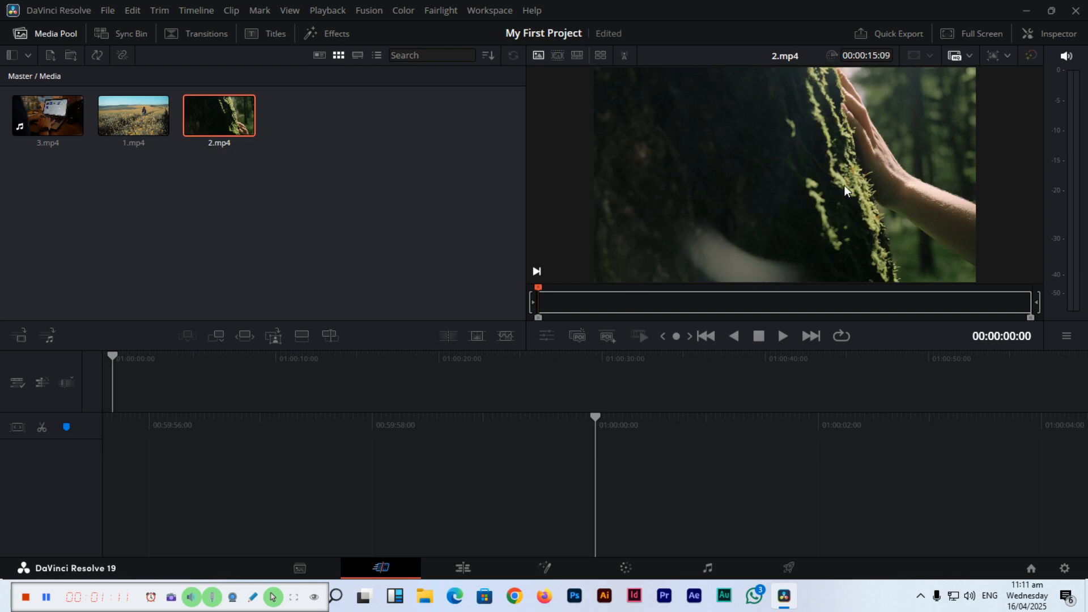
left_click(783, 335)
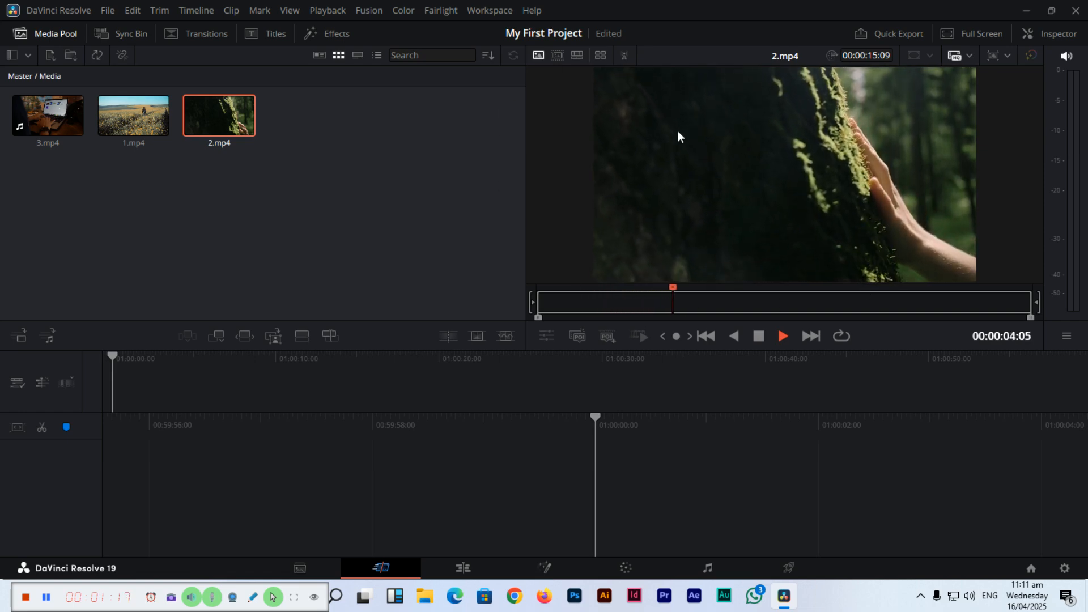
left_click(763, 338)
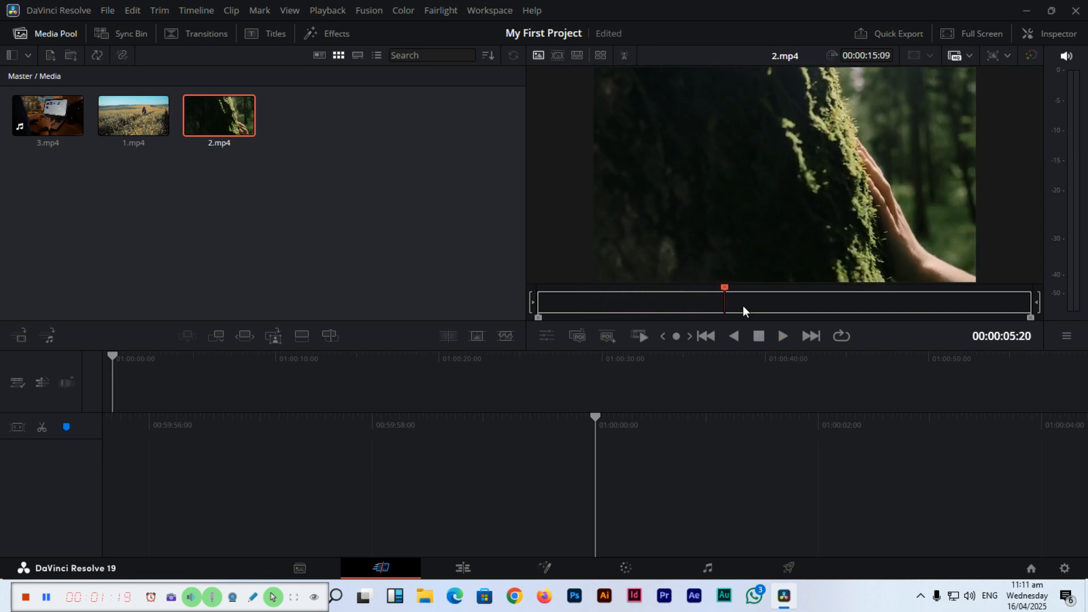
left_click_drag(724, 289, 543, 292)
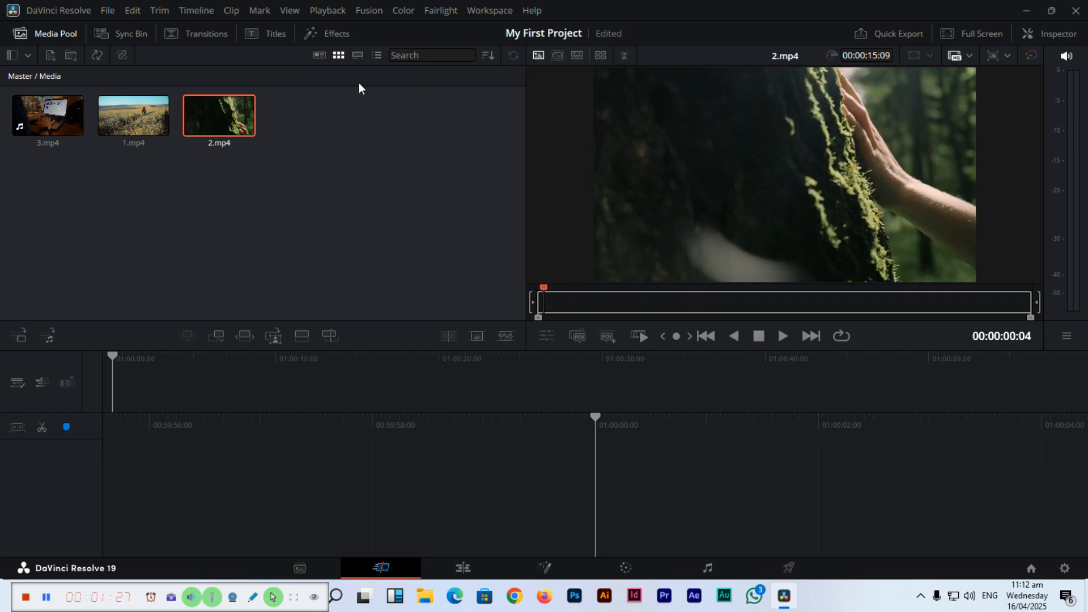
Scrub and play 1.mp4 in the source clip viewer, ending with the playhead near the start of the clip
left_click(119, 119)
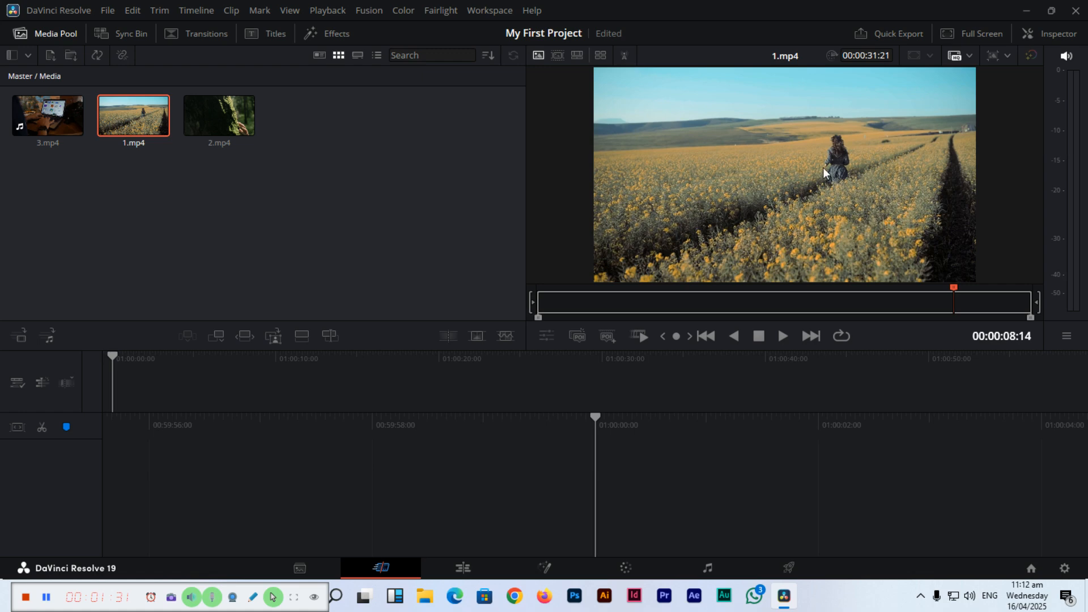
left_click_drag(954, 288, 672, 292)
left_click(782, 336)
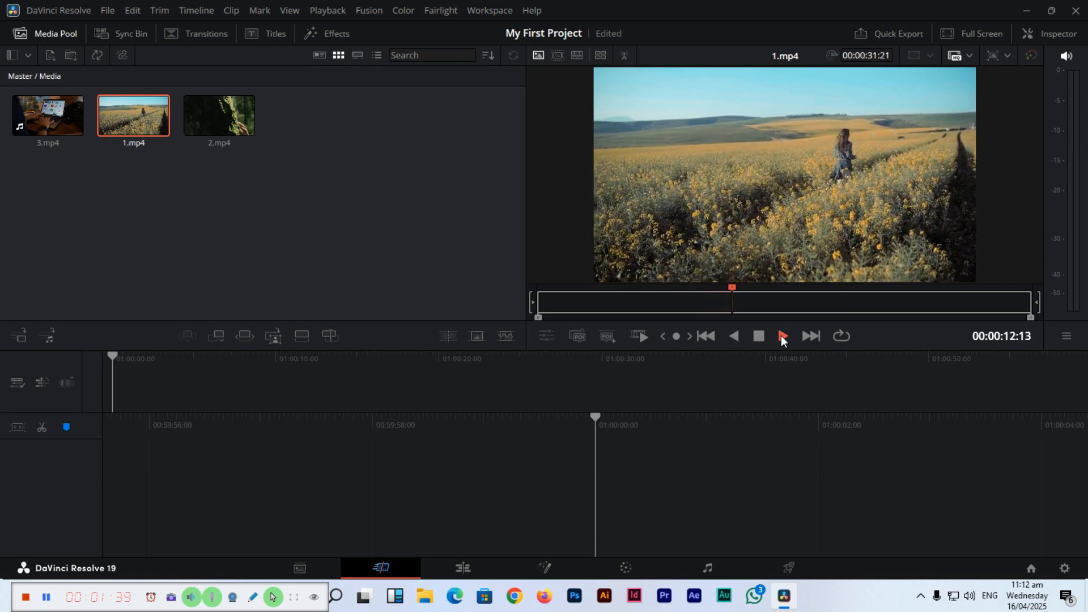
left_click_drag(745, 288, 545, 283)
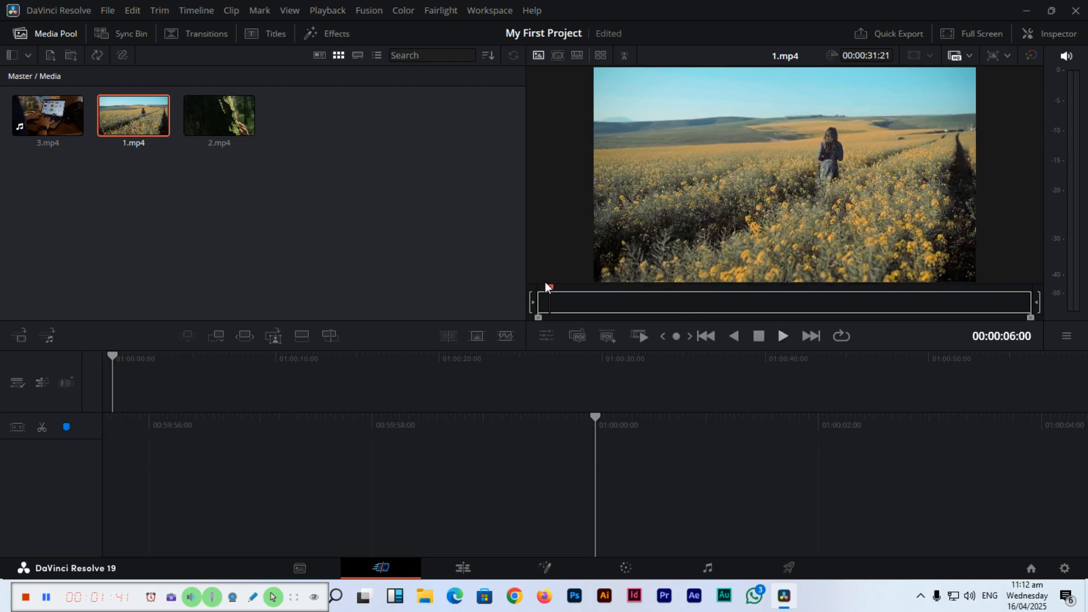
left_click(758, 337)
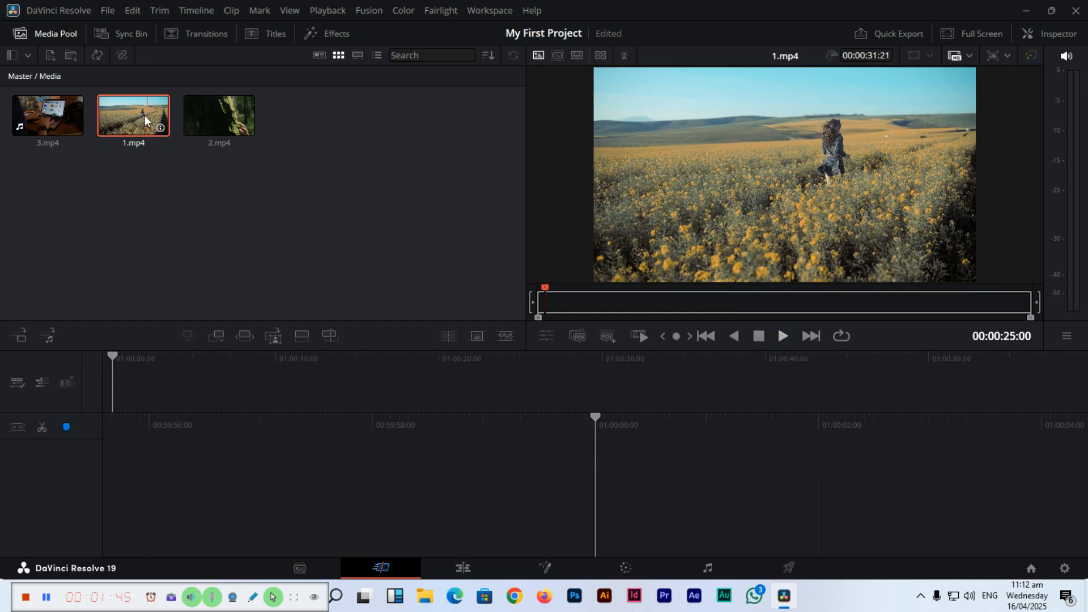
Place 1.mp4 at the start of the empty timeline and play it to about 01:00:16:00
left_click_drag(134, 121, 597, 438)
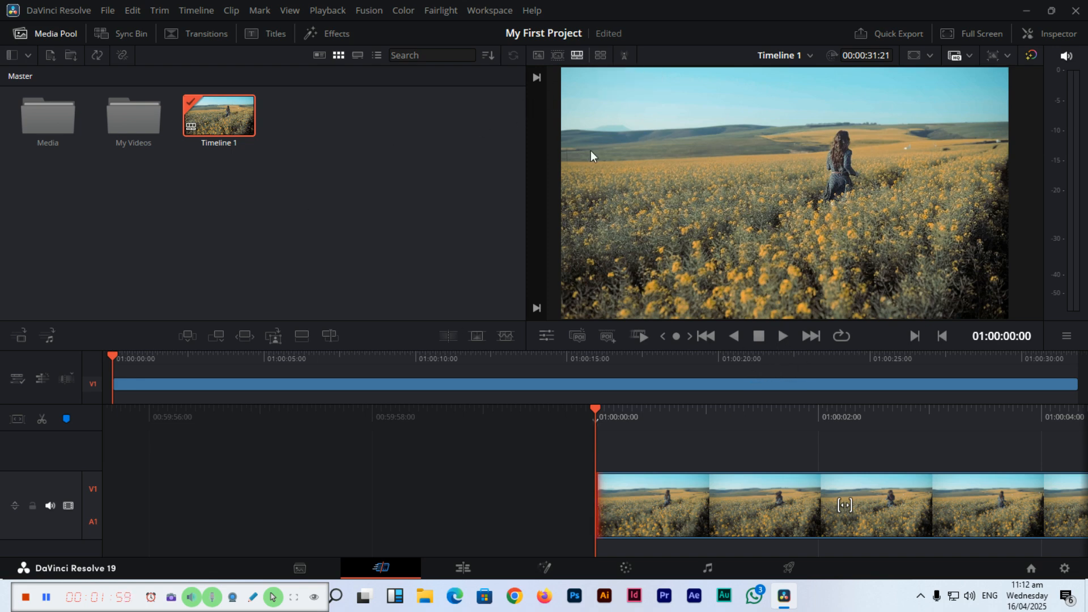
left_click(783, 336)
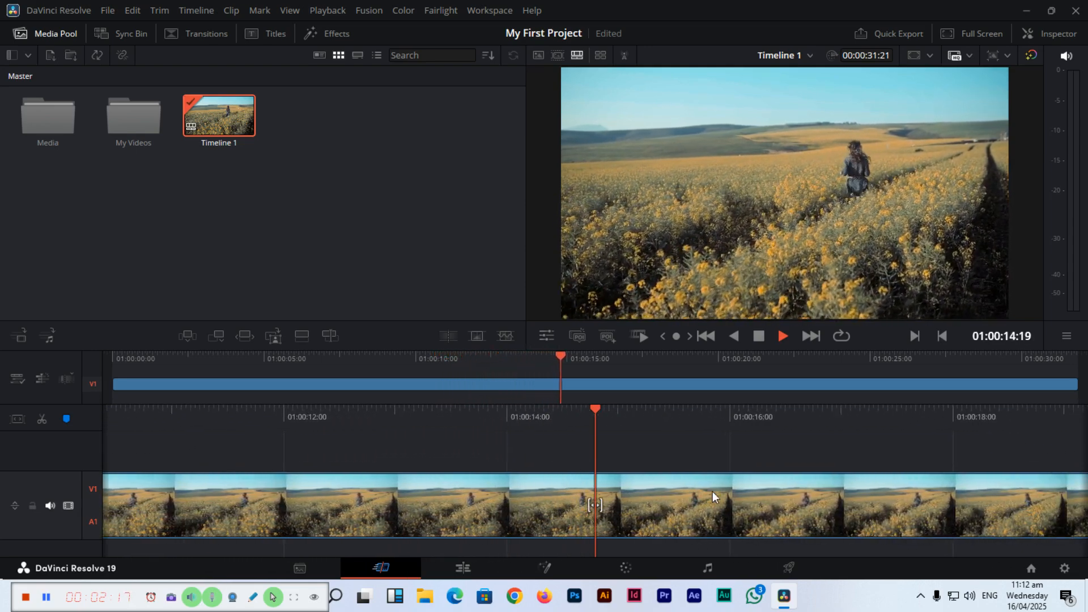
left_click(758, 338)
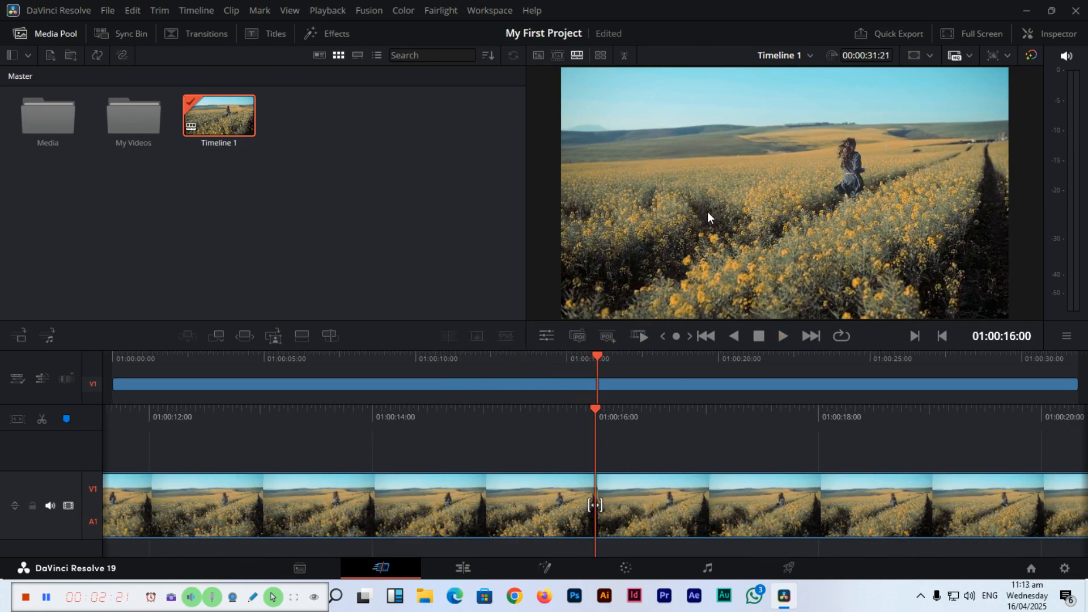
Compare the playback of Timeline 1 in the source clip viewer and in the timeline viewer
left_click(540, 57)
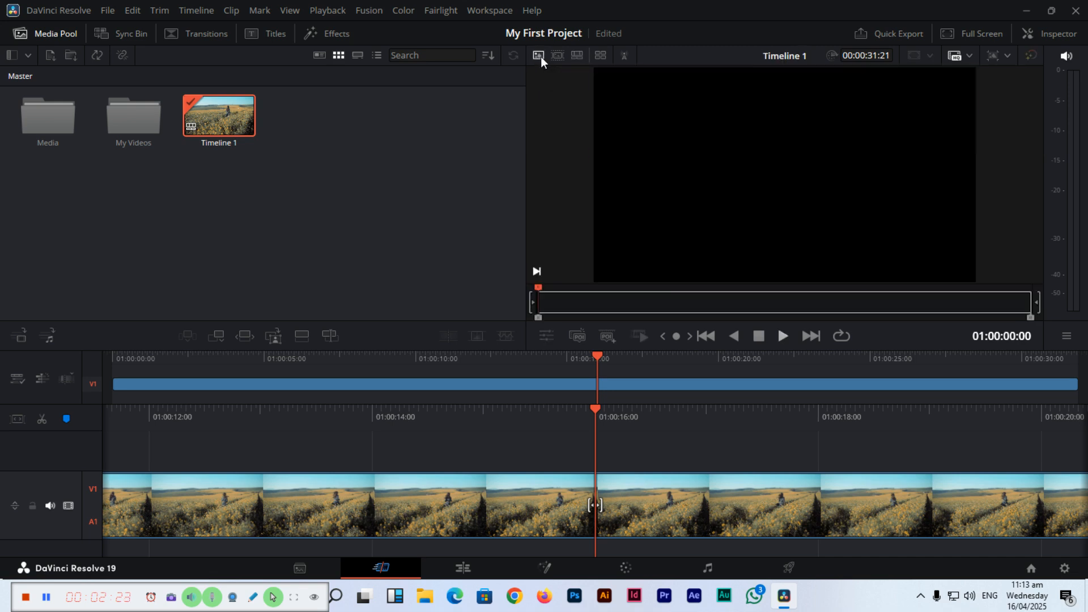
left_click(784, 336)
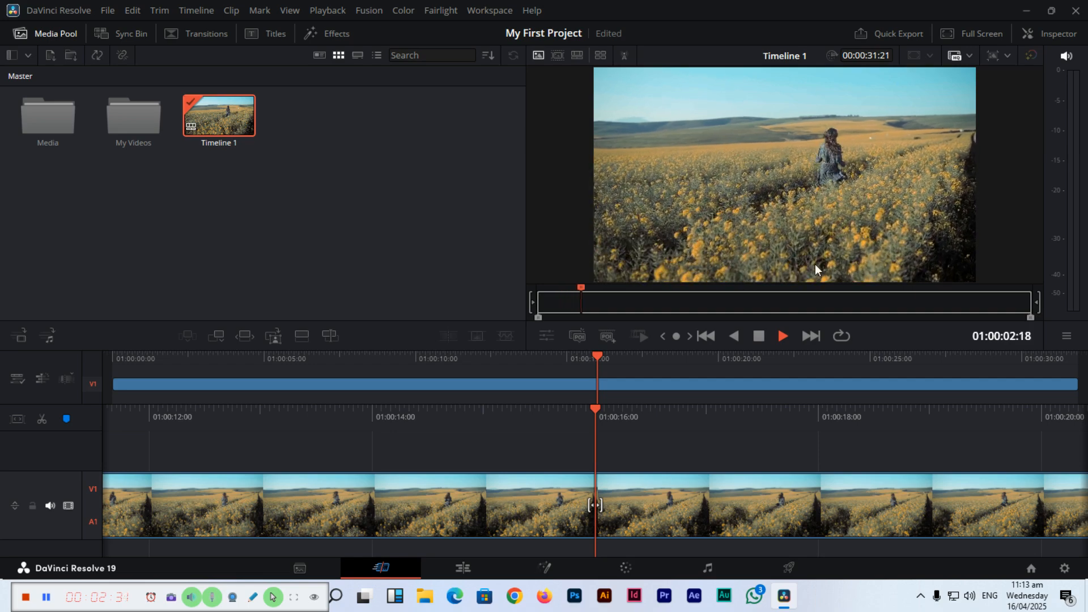
left_click(757, 339)
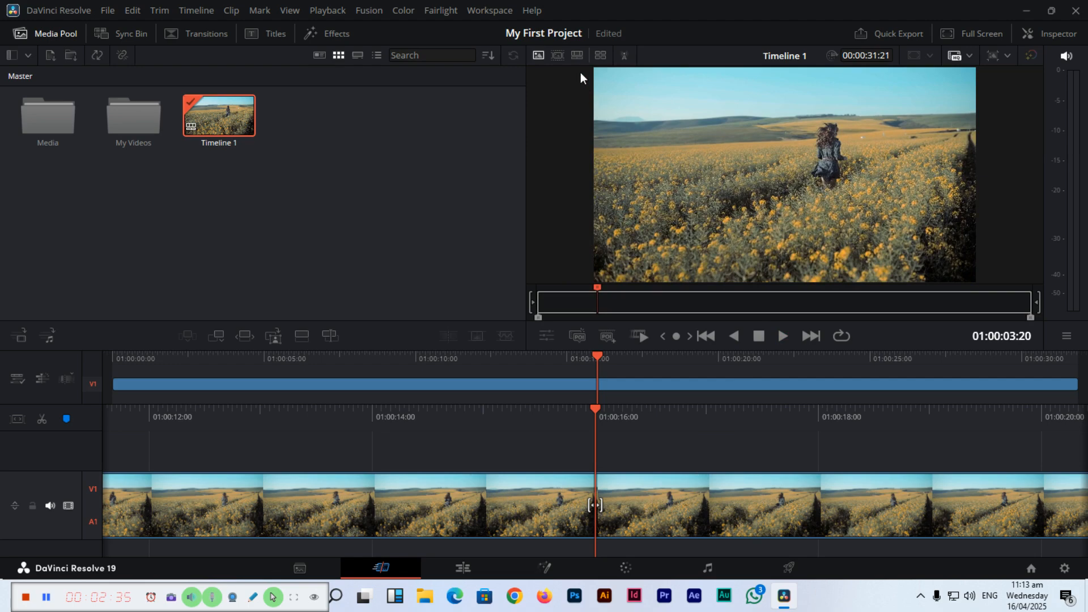
left_click(577, 55)
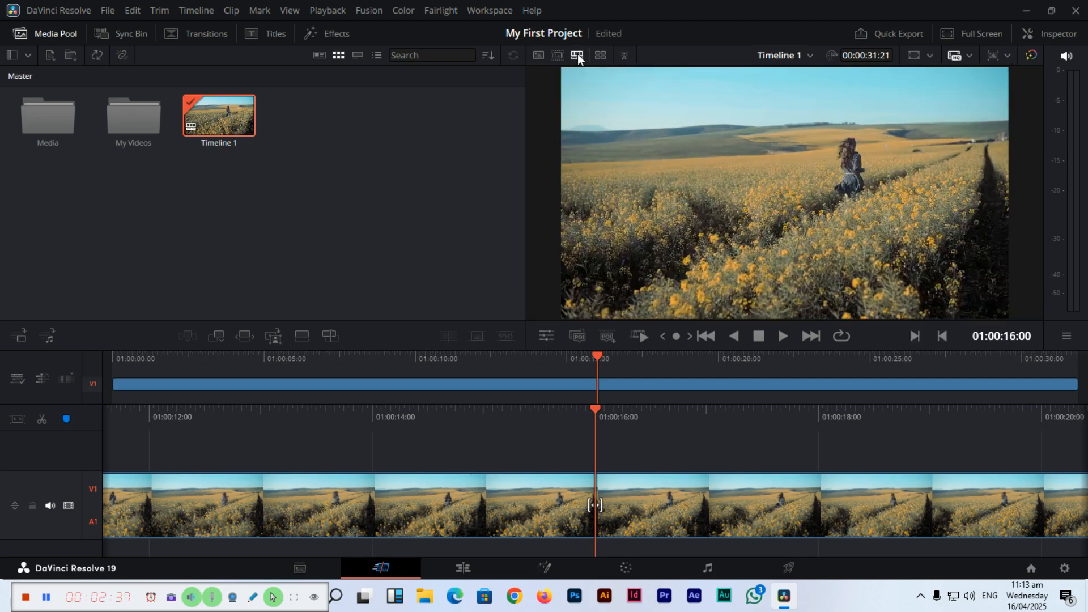
left_click(784, 336)
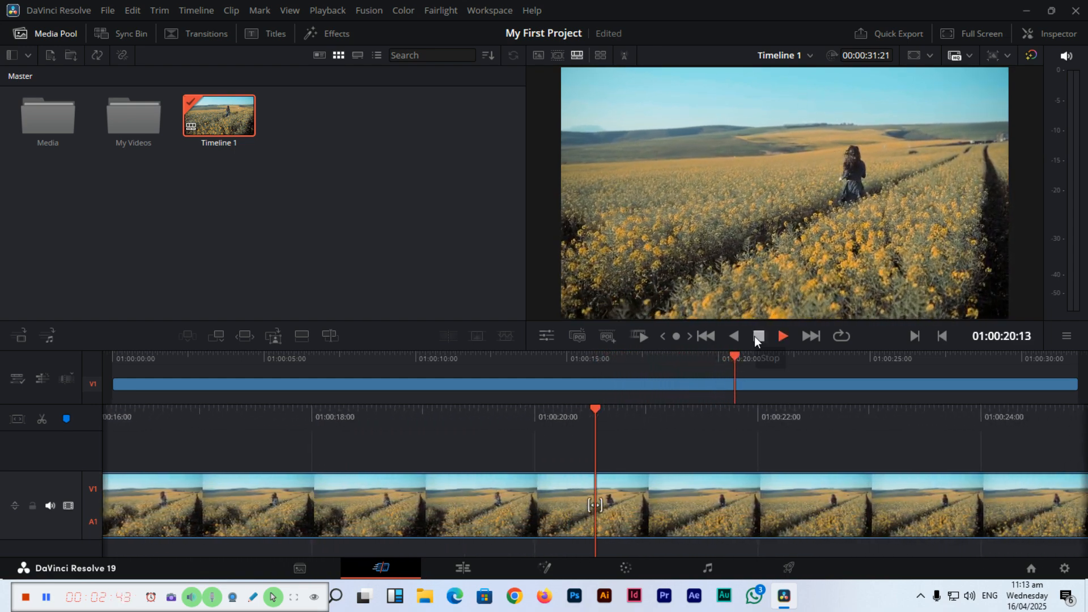
left_click(757, 336)
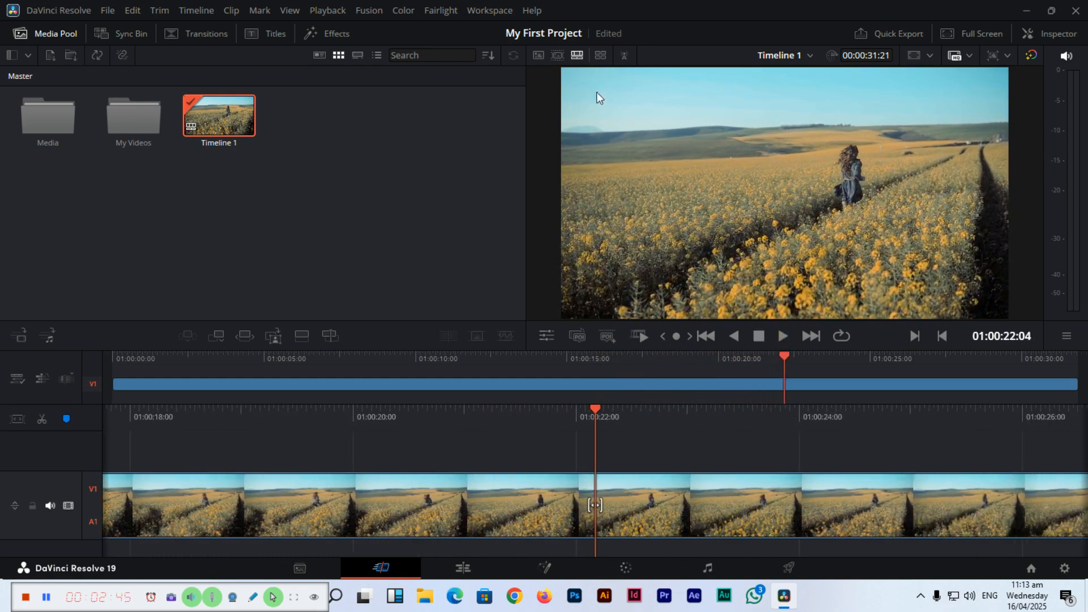
Examine the source tape view of all project clips and the source clip view, returning to the timeline viewer
left_click(557, 57)
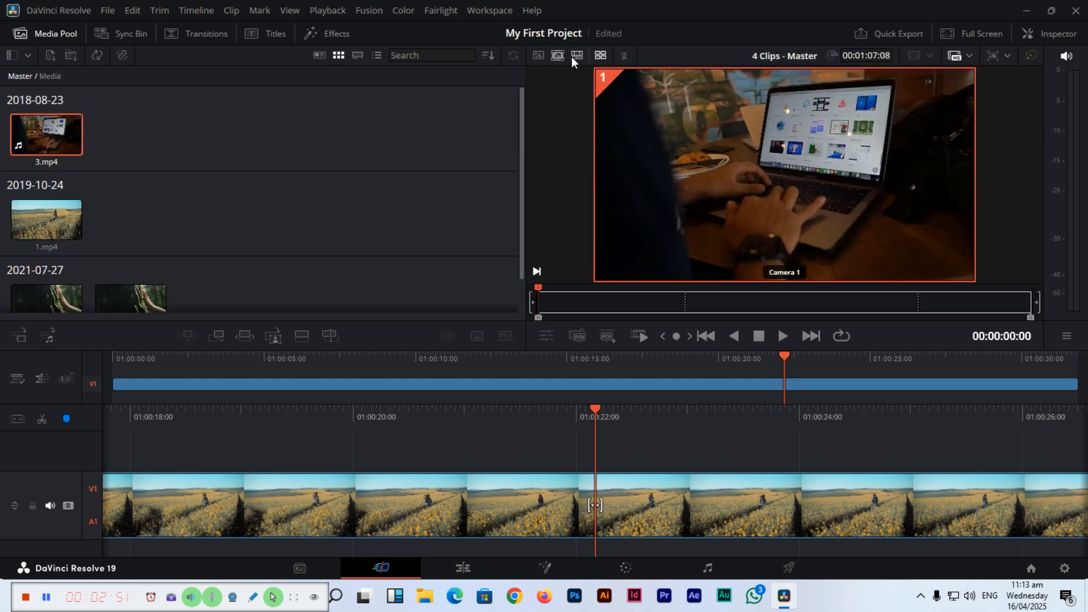
left_click(539, 55)
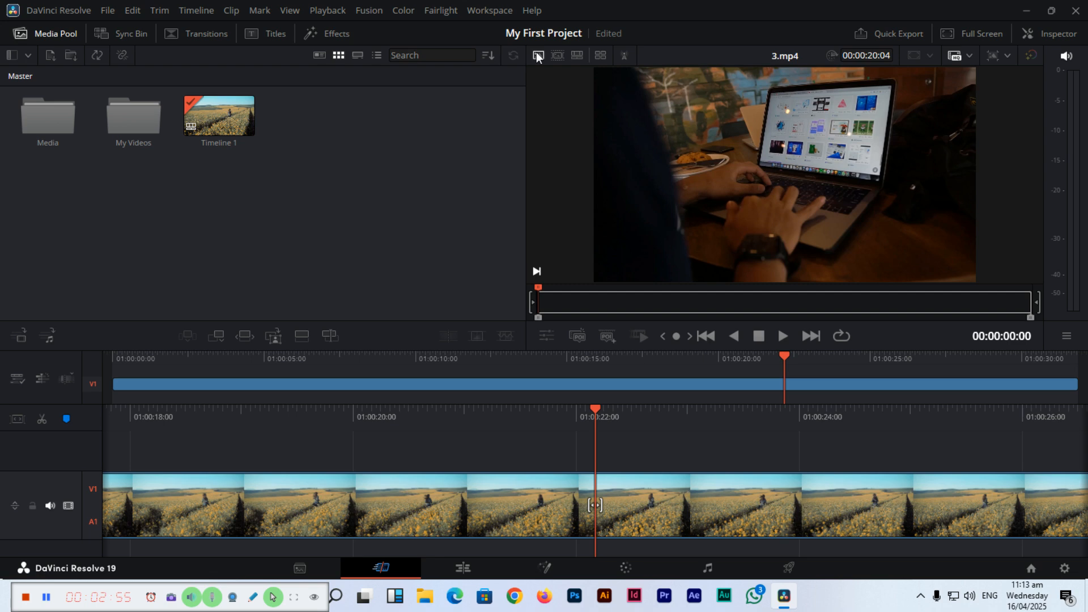
left_click(576, 56)
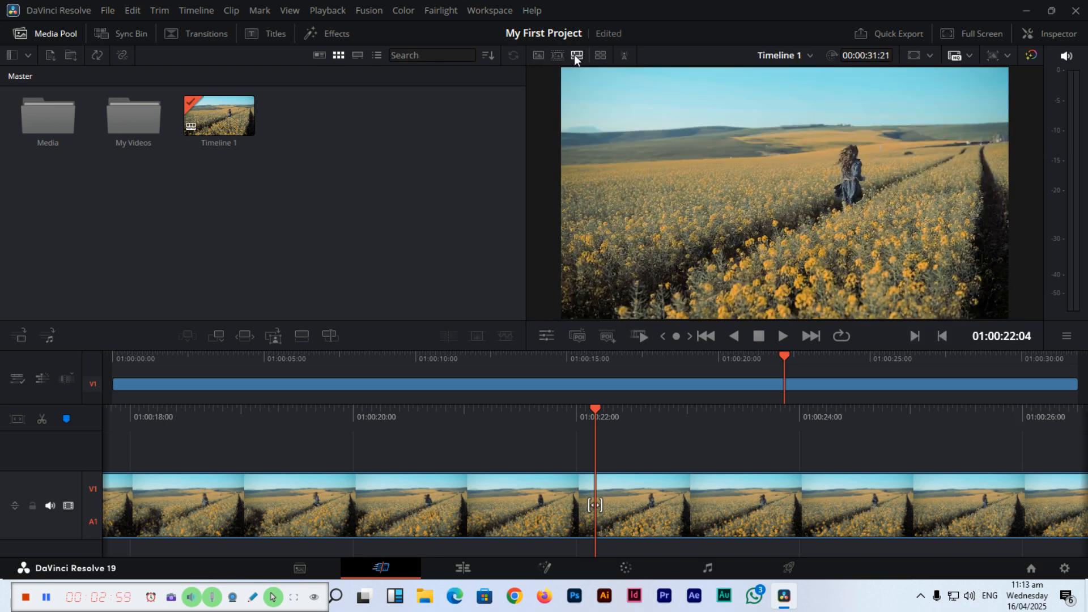
View 3.mp4 and 1.mp4 from the Media bin in the source clip viewer and compare it with the timeline viewer
double_click(64, 128)
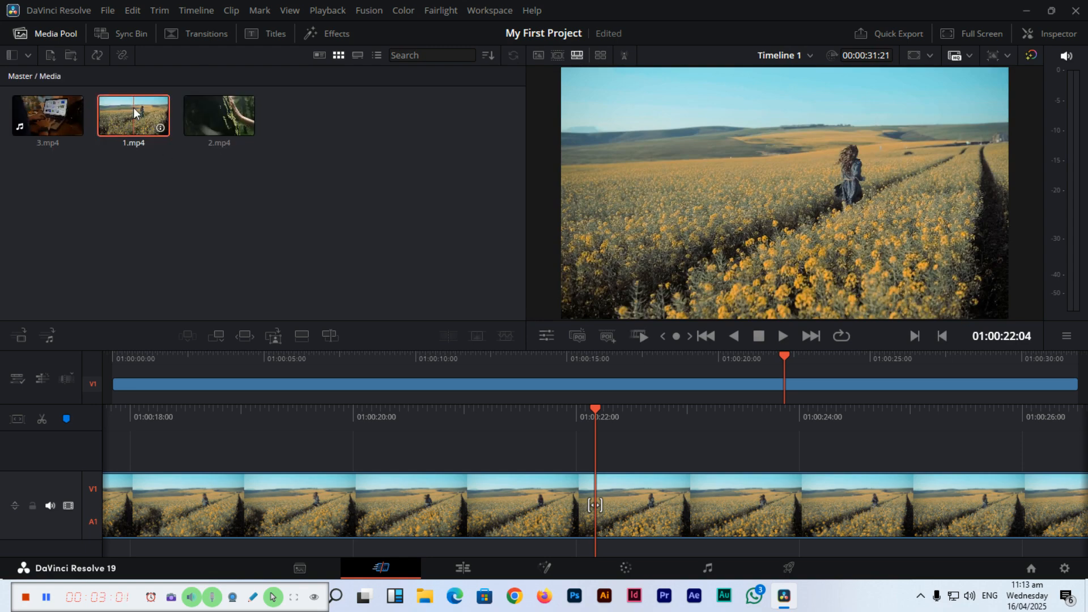
left_click(63, 106)
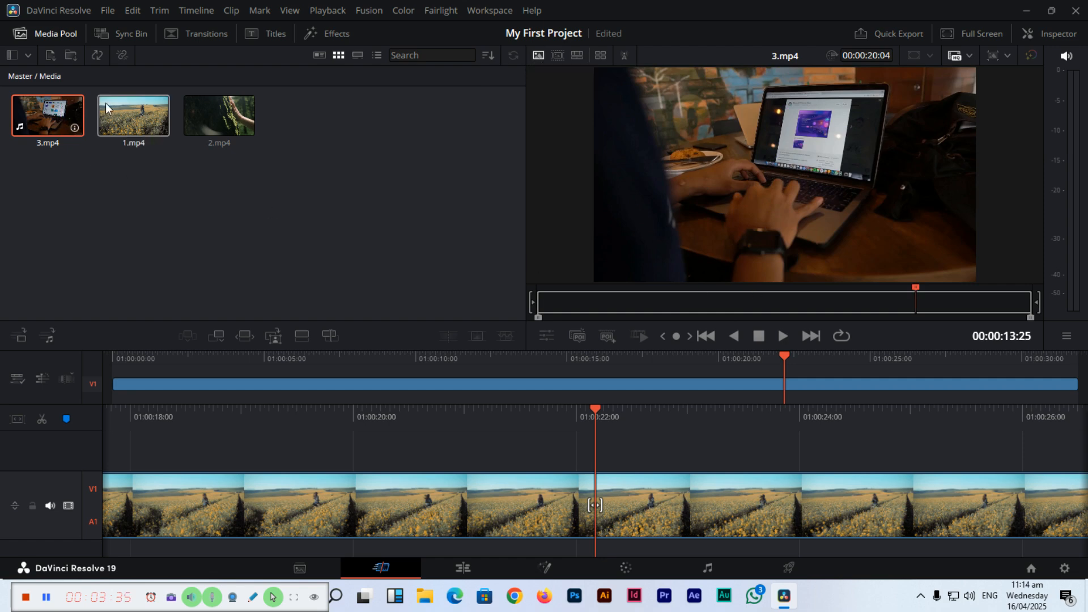
left_click(579, 55)
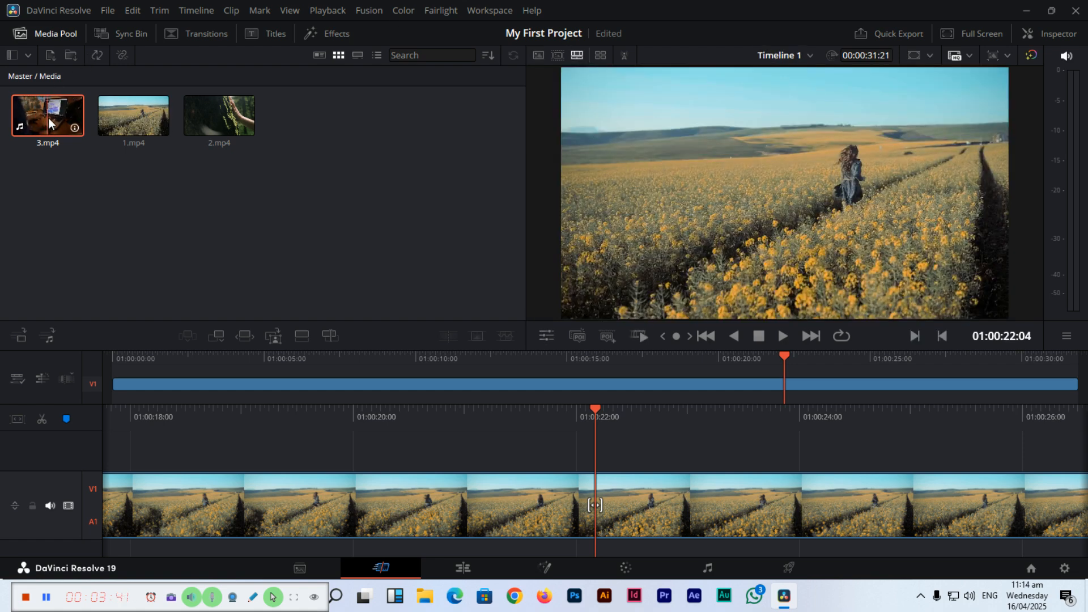
left_click(130, 113)
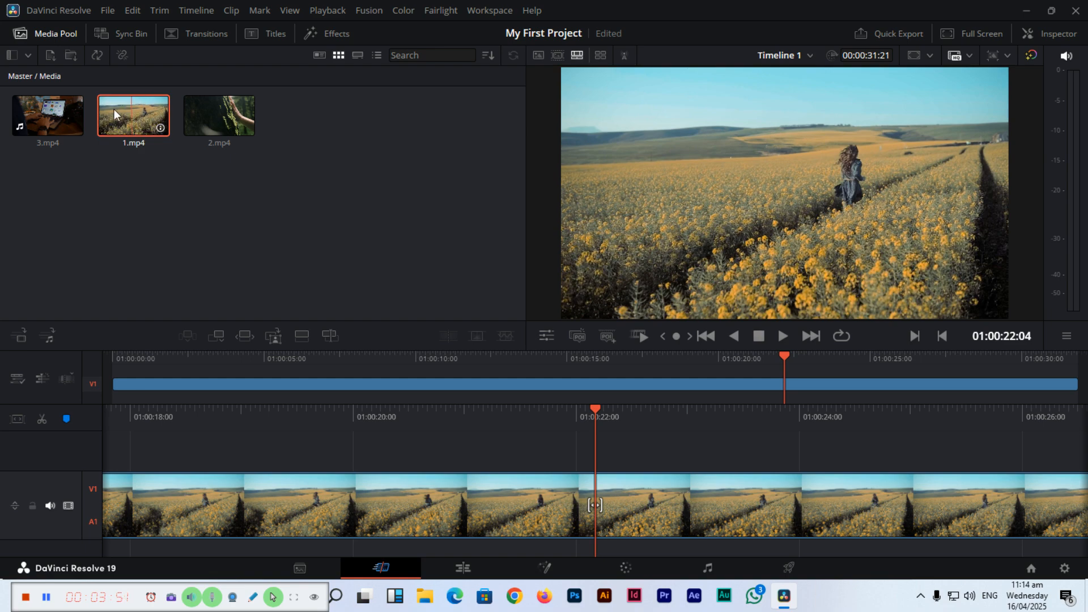
left_click(538, 55)
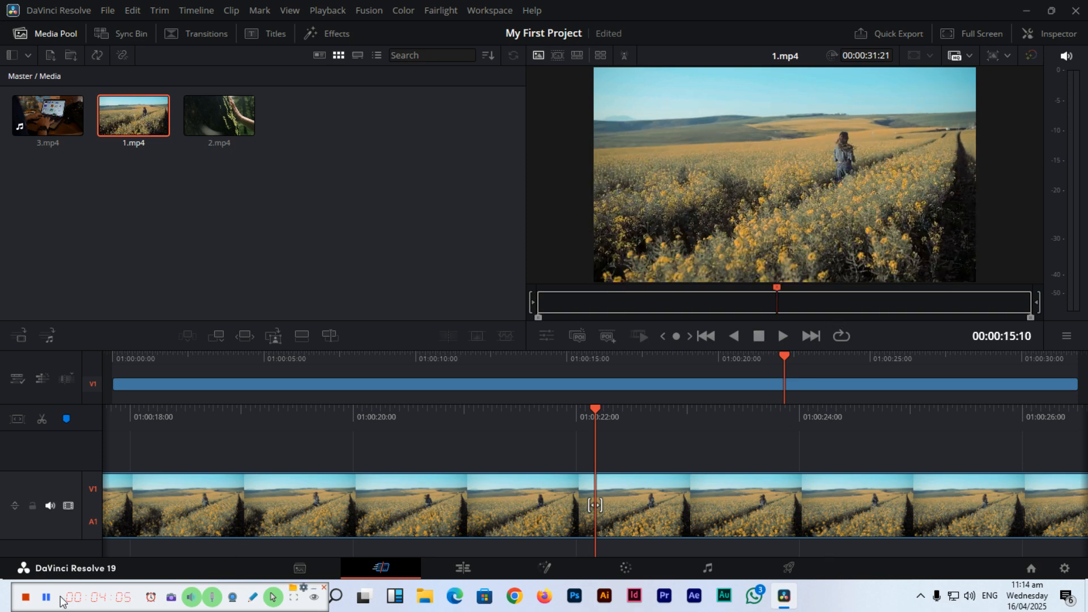
left_click(47, 115)
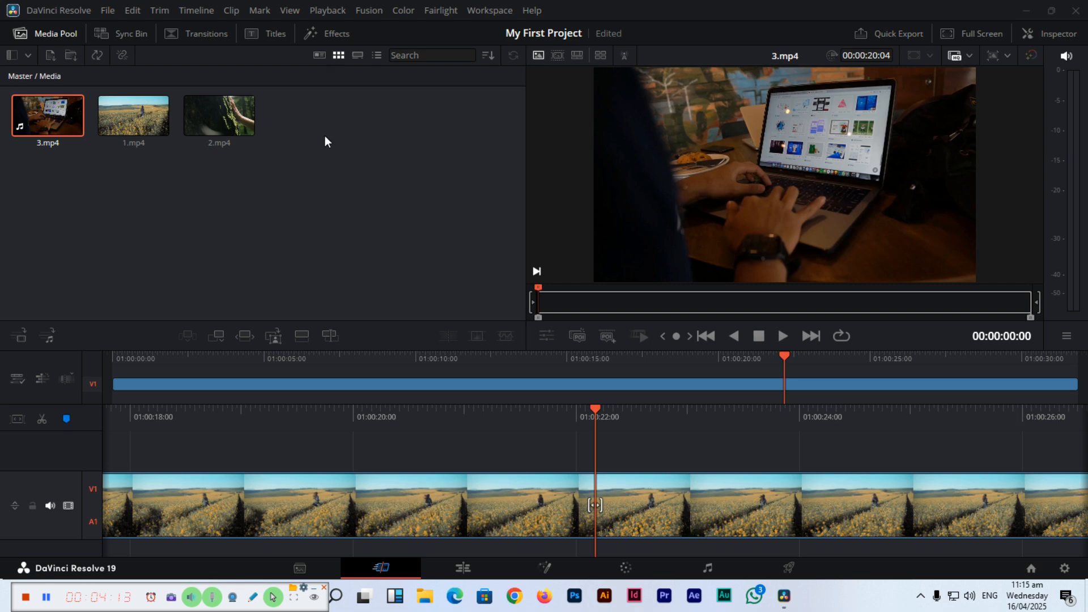
Examine the Media bin's clips in metadata view and strip view, and switch back to thumbnail view
left_click(324, 53)
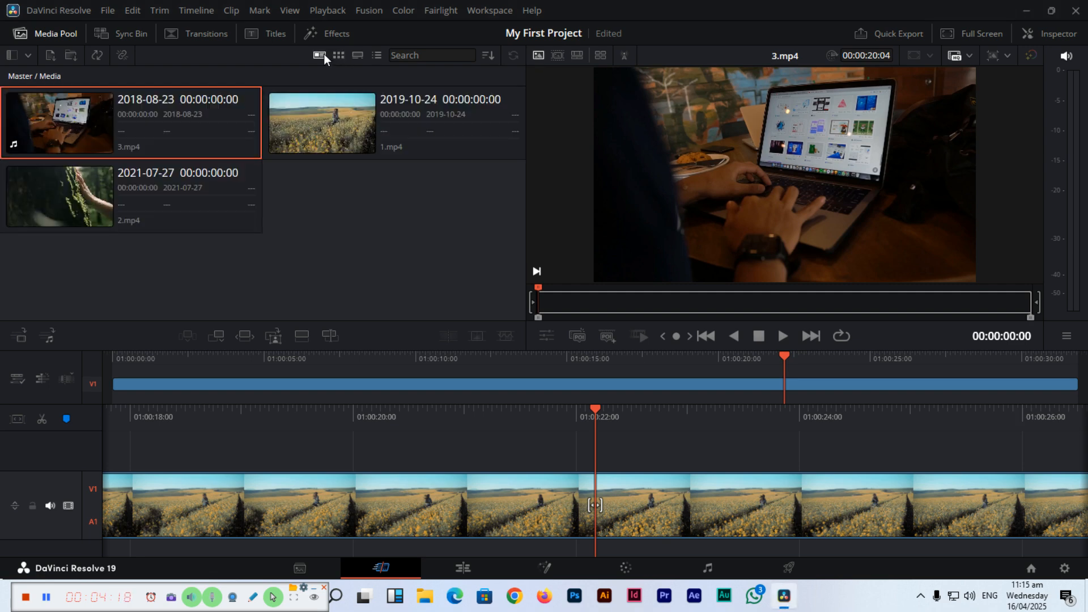
left_click(358, 56)
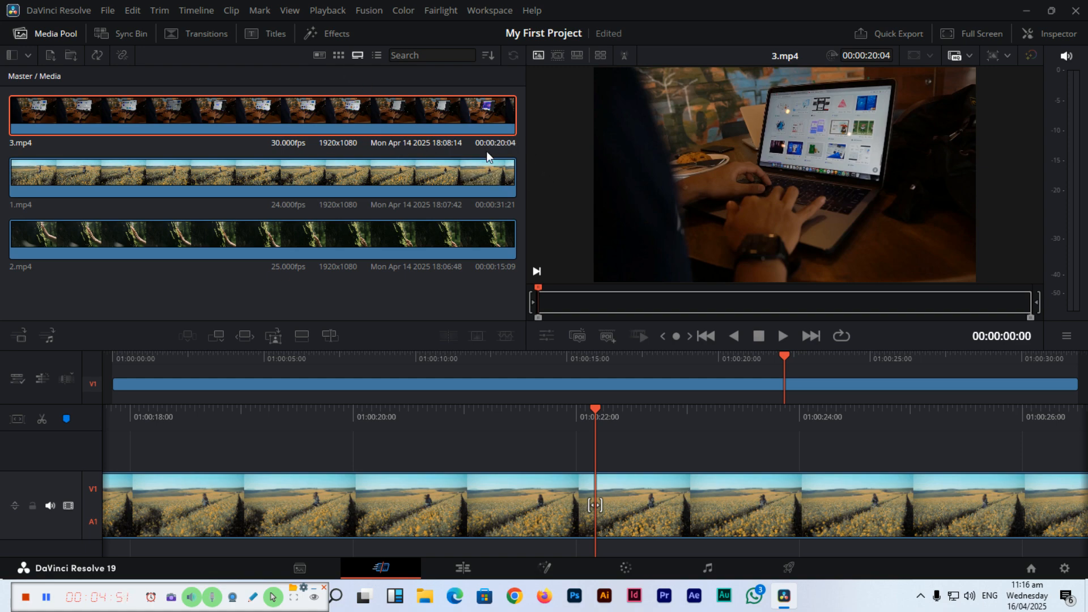
left_click(320, 57)
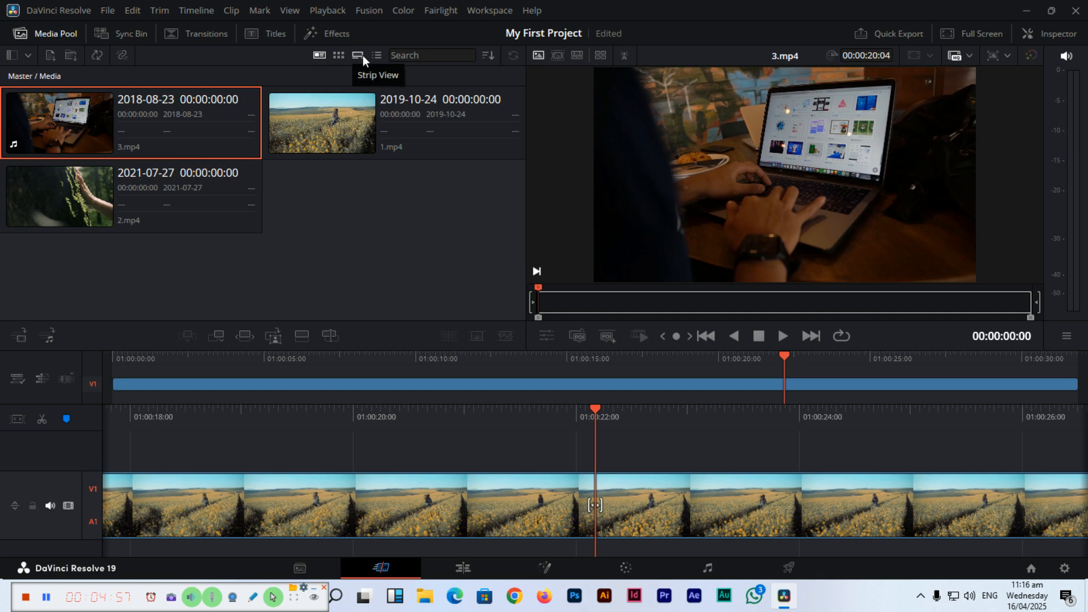
left_click(338, 56)
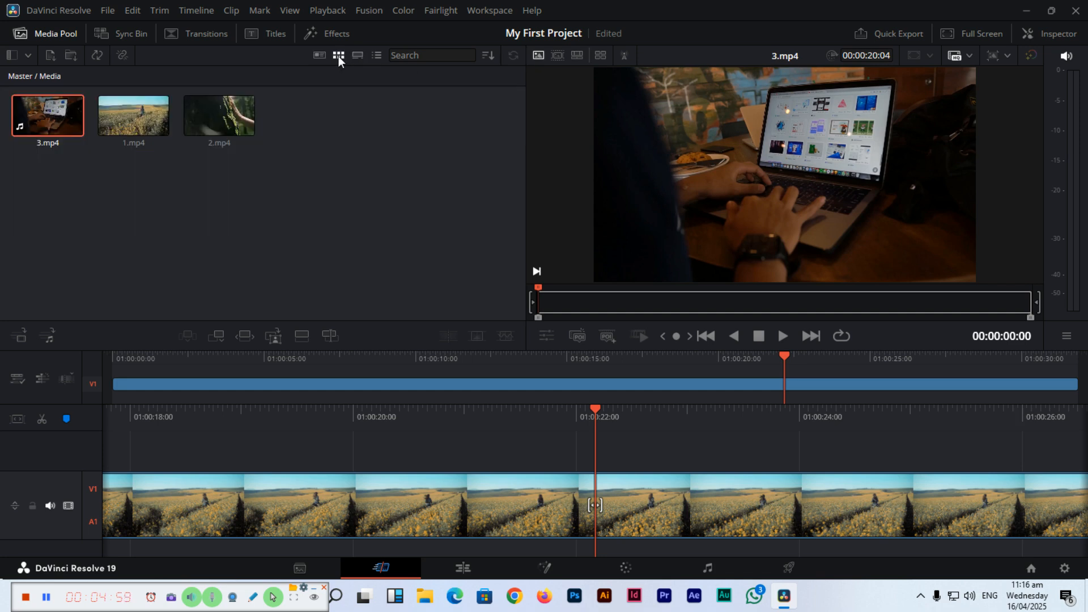